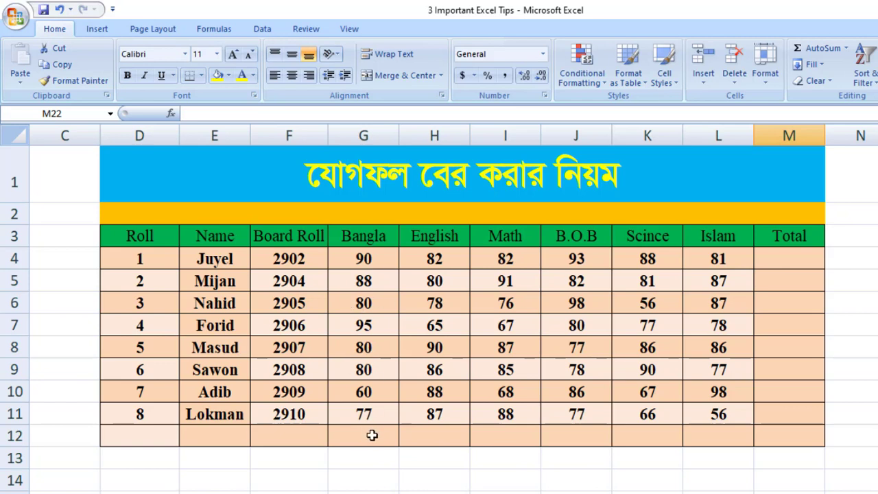
# Total the Bangla marks G4:G11 in cell G12 with AutoSum
pyautogui.click(372, 435)
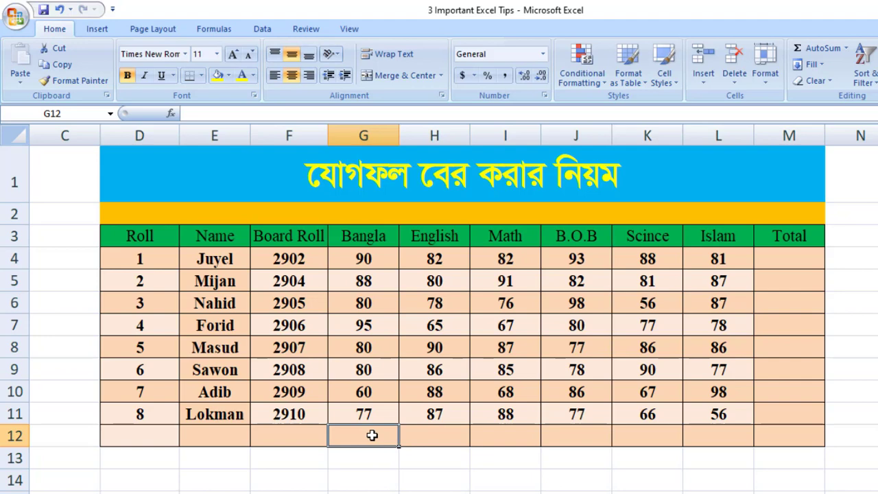
pyautogui.hotkey('alt', '=')
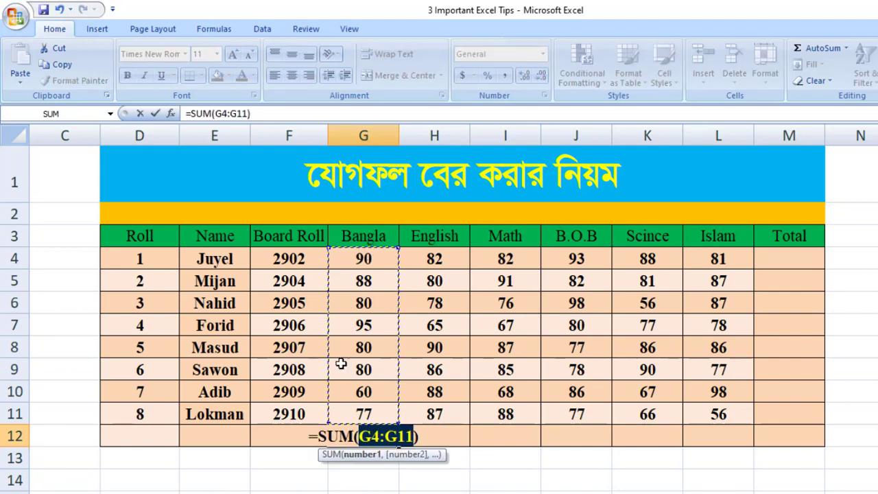
pyautogui.press('Return')
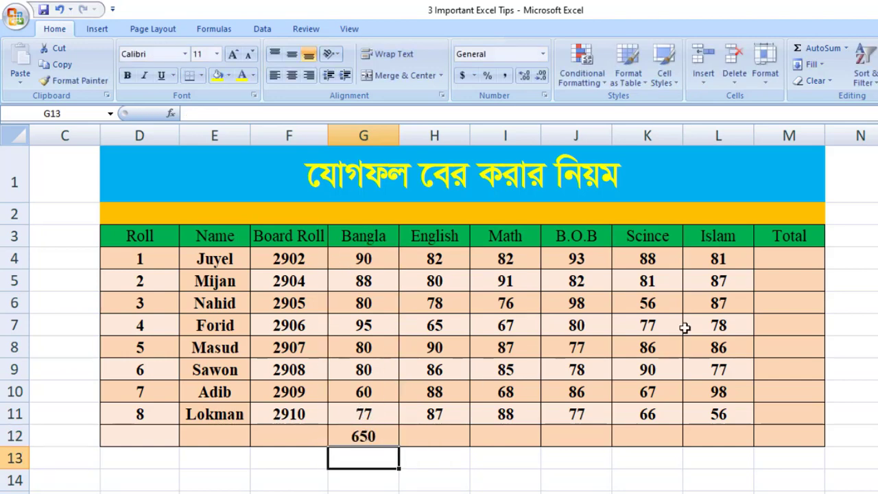
# Total the first student's row in the Total column at cell M4 with AutoSum
pyautogui.click(801, 259)
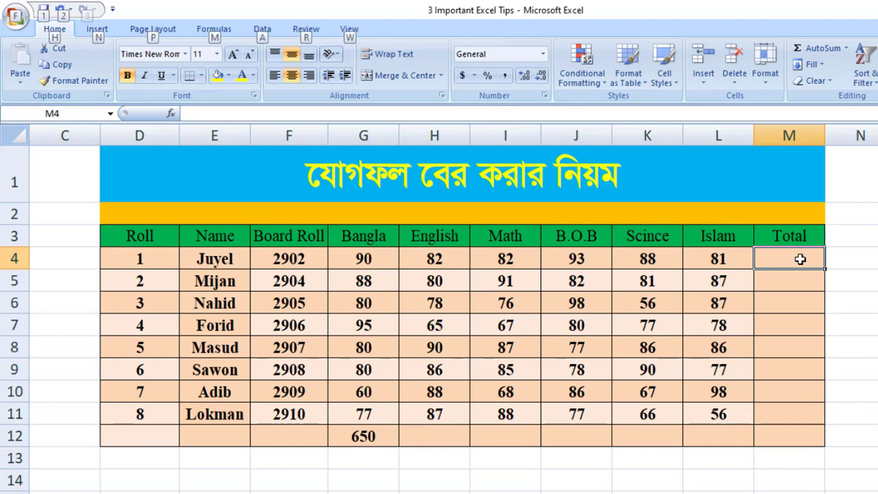
pyautogui.hotkey('alt', '=')
pyautogui.press('Return')
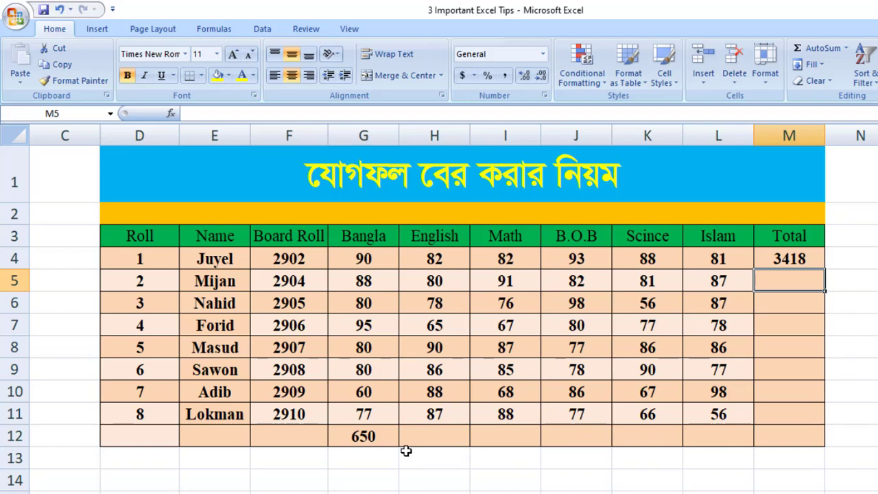
# Undo the AutoSum entries in cells M4 and G12
pyautogui.hotkey('ctrl', 'z')
pyautogui.hotkey('ctrl', 'z')
pyautogui.hotkey('ctrl', 'z')
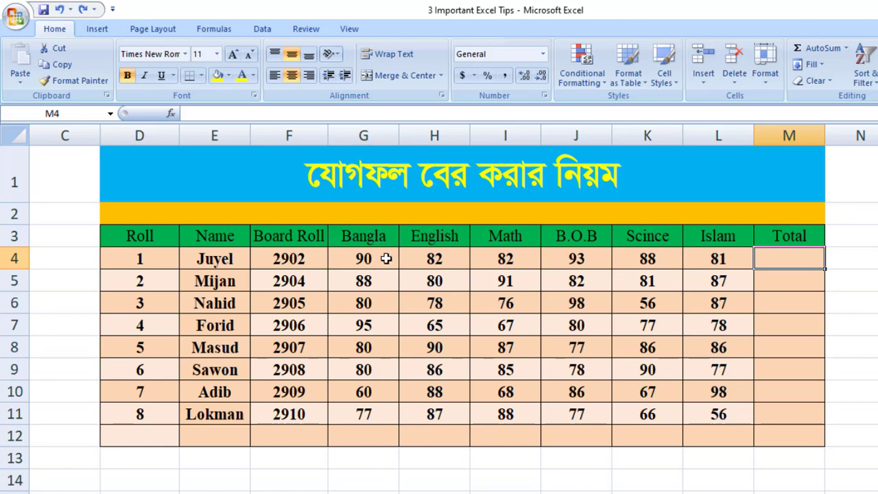
# Fill all row and column totals at once by applying AutoSum to the range G4:M12
pyautogui.moveTo(387, 260); pyautogui.dragTo(784, 439)
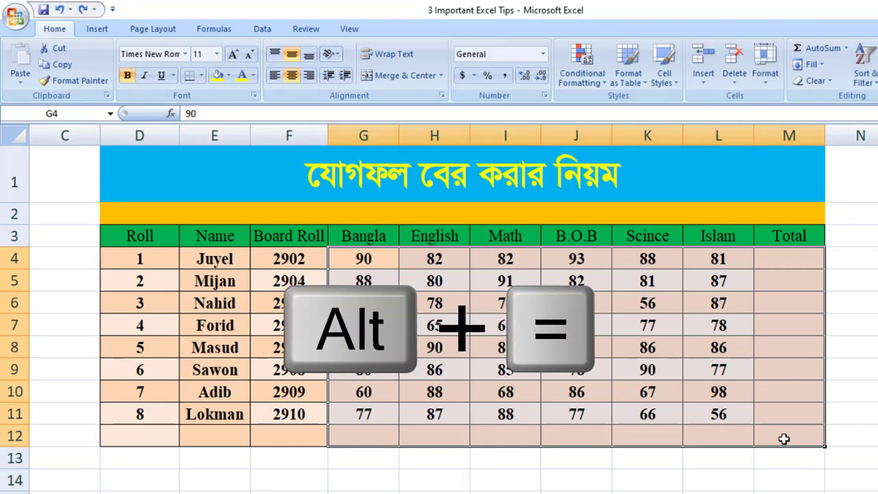
pyautogui.hotkey('alt', '=')
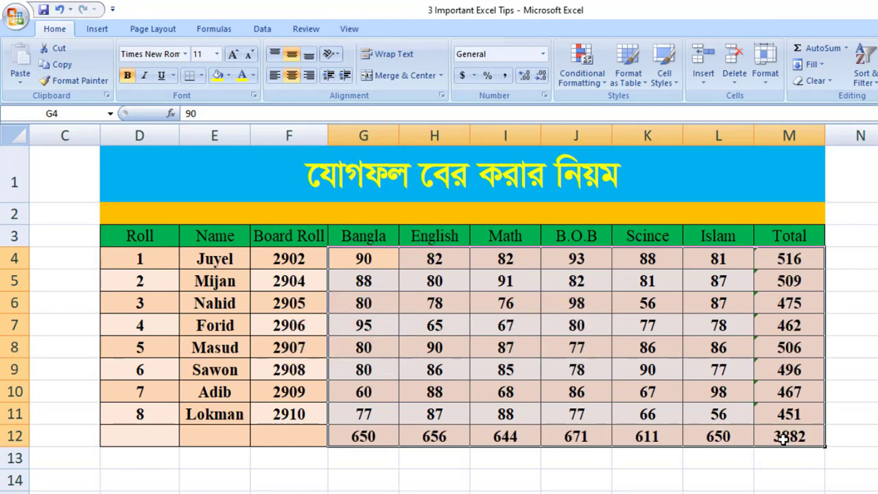
pyautogui.click(832, 434)
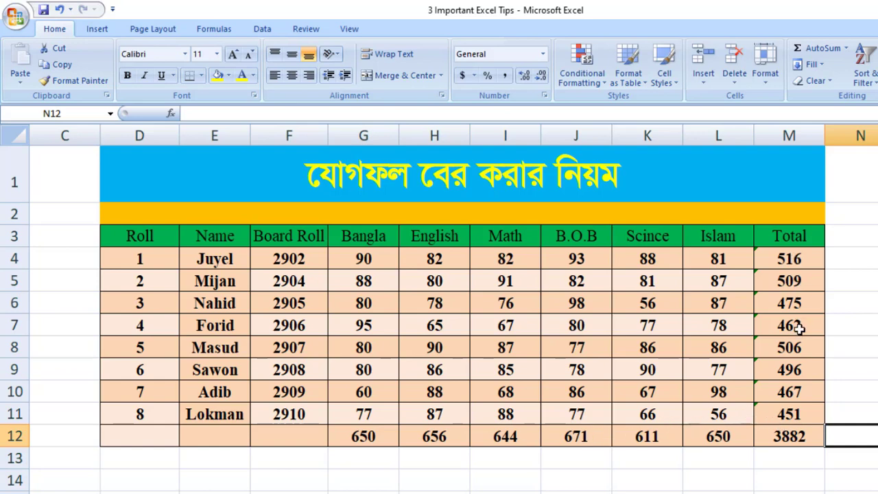
# Inspect the total formula in cell M5 and the ranges G4:M11 and G4:L12 of the marks table
pyautogui.click(796, 281)
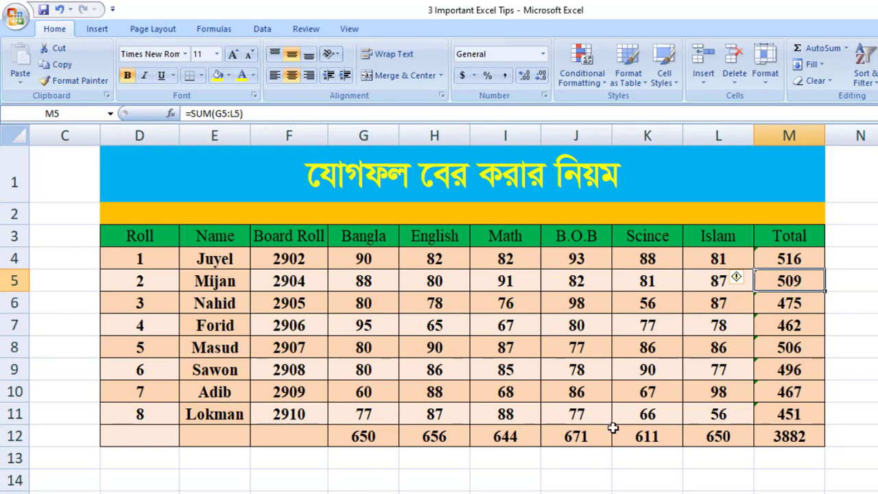
pyautogui.moveTo(358, 265); pyautogui.dragTo(775, 414)
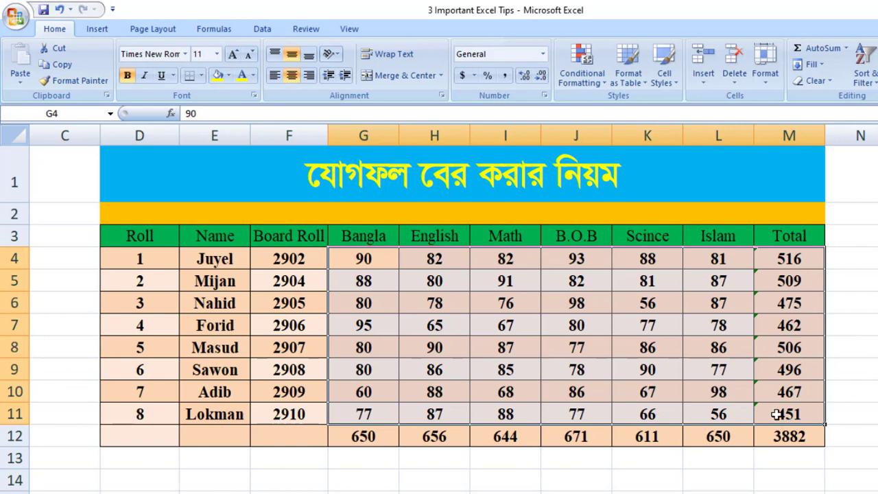
pyautogui.click(406, 296)
pyautogui.moveTo(358, 257); pyautogui.dragTo(716, 434)
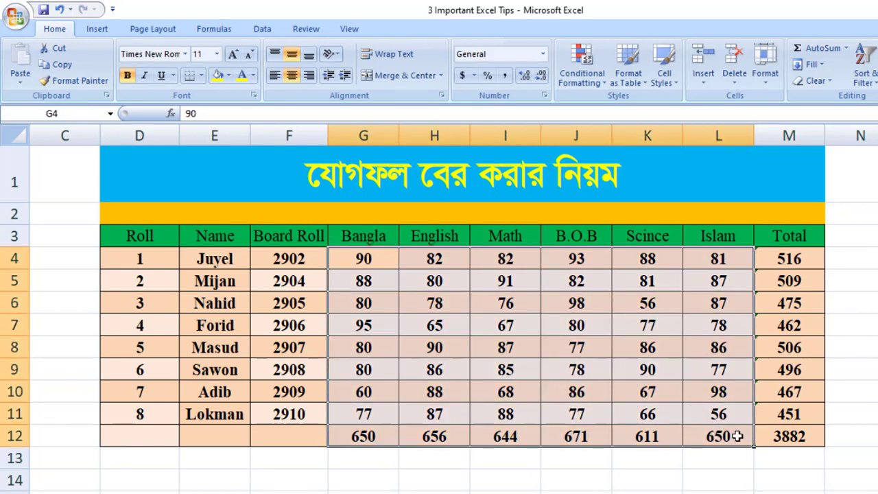
pyautogui.click(735, 436)
pyautogui.click(835, 428)
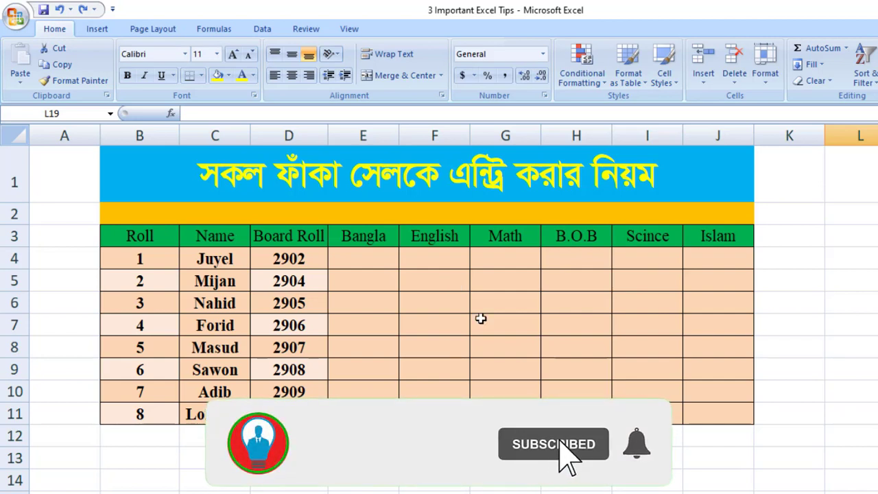
pyautogui.click(384, 255)
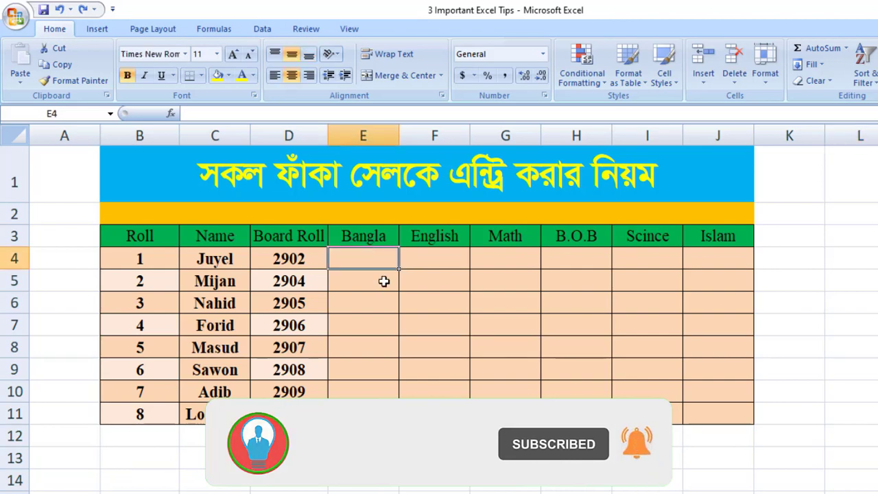
pyautogui.click(389, 280)
pyautogui.click(428, 281)
pyautogui.click(425, 255)
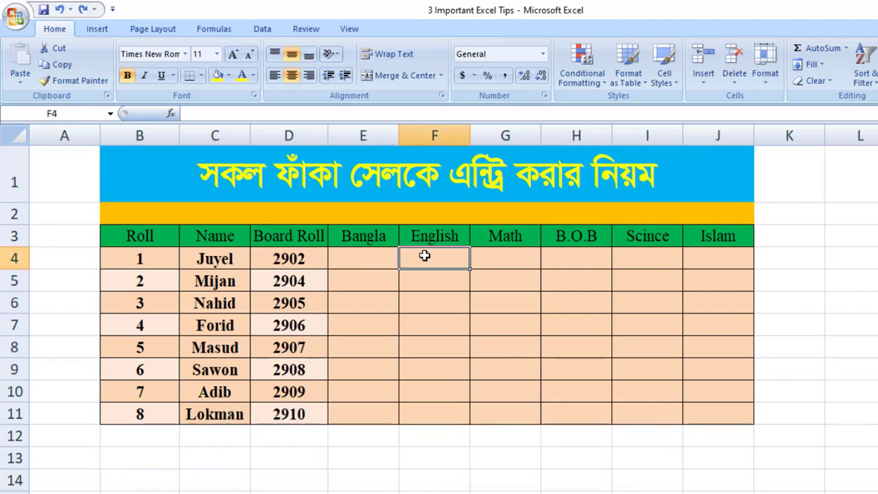
pyautogui.click(380, 266)
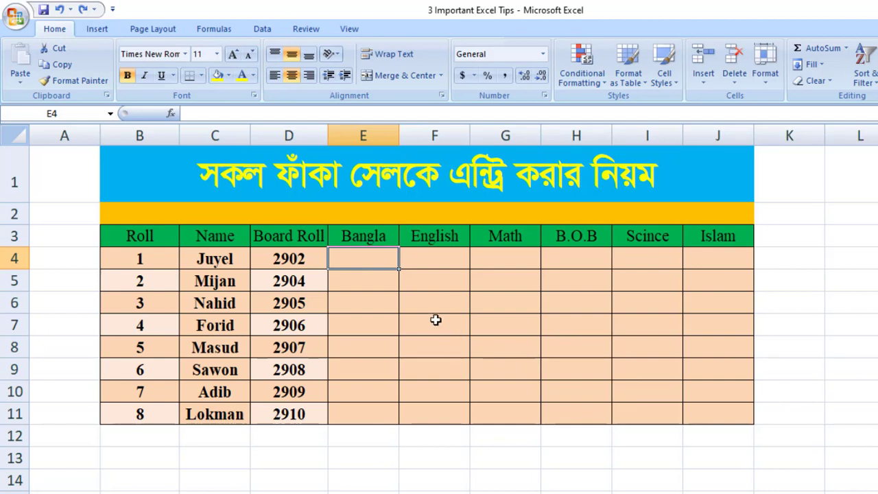
# Fill all empty mark cells E4:J11 at once with the formula =RANDBETWEEN(40,99)
pyautogui.moveTo(382, 259); pyautogui.dragTo(696, 412)
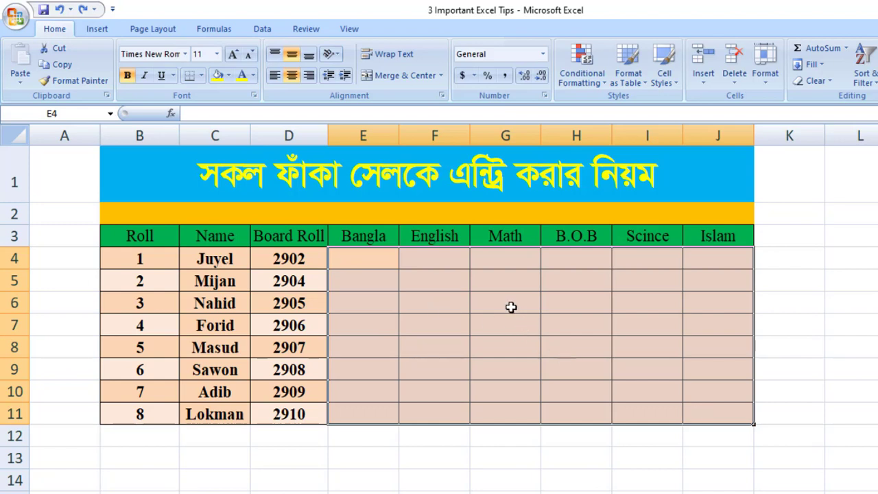
pyautogui.click(271, 113)
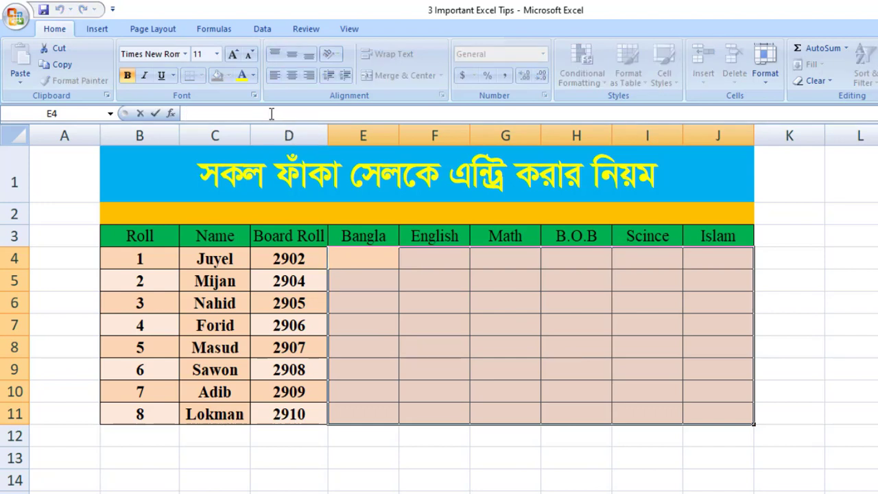
pyautogui.write('=')
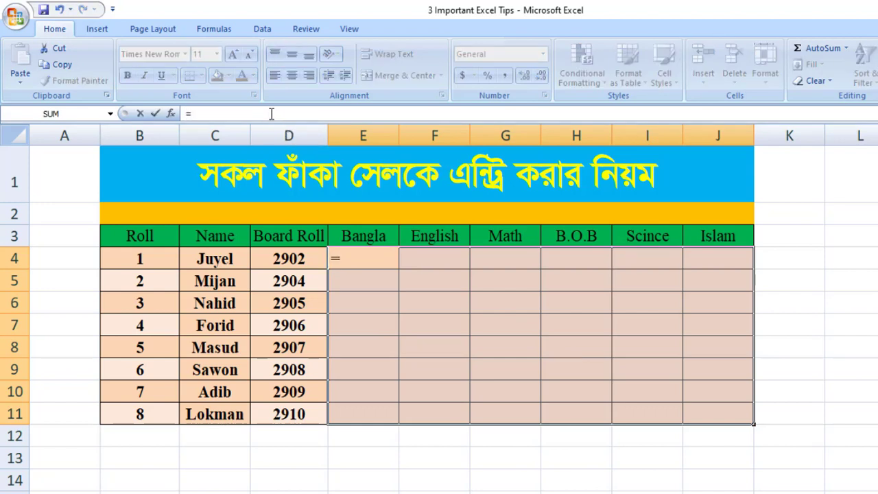
pyautogui.write('Rand')
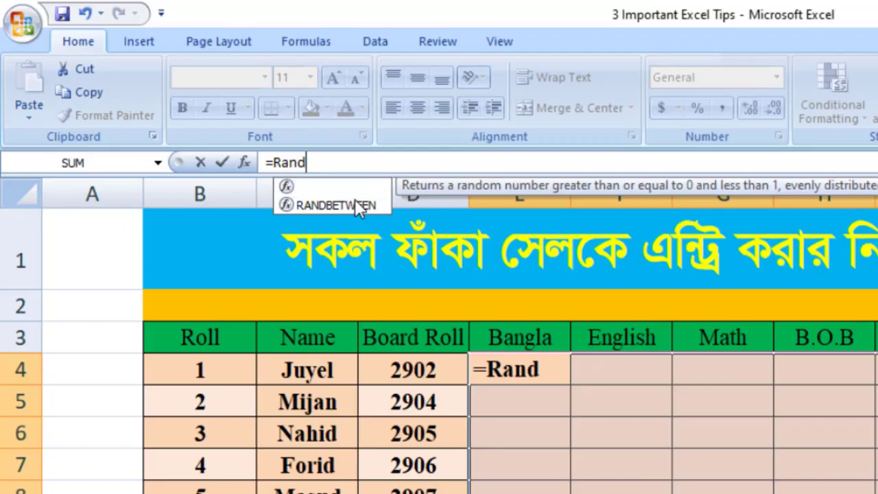
pyautogui.doubleClick(336, 206)
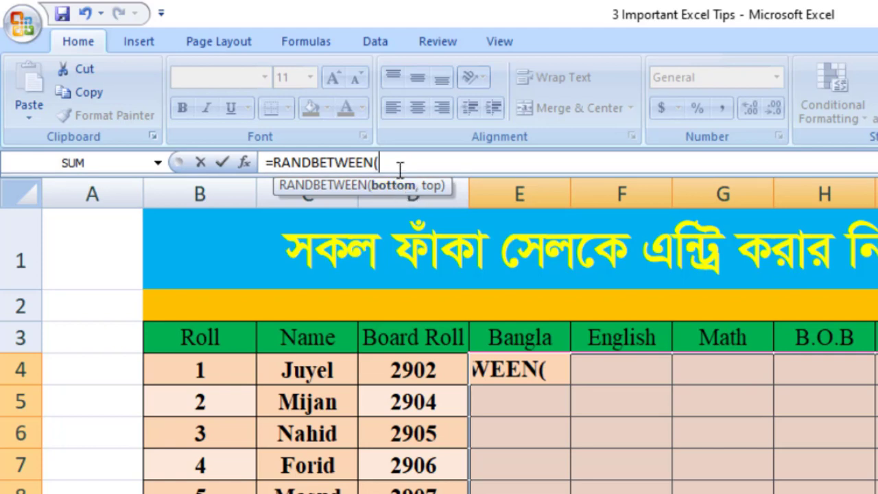
pyautogui.write('40')
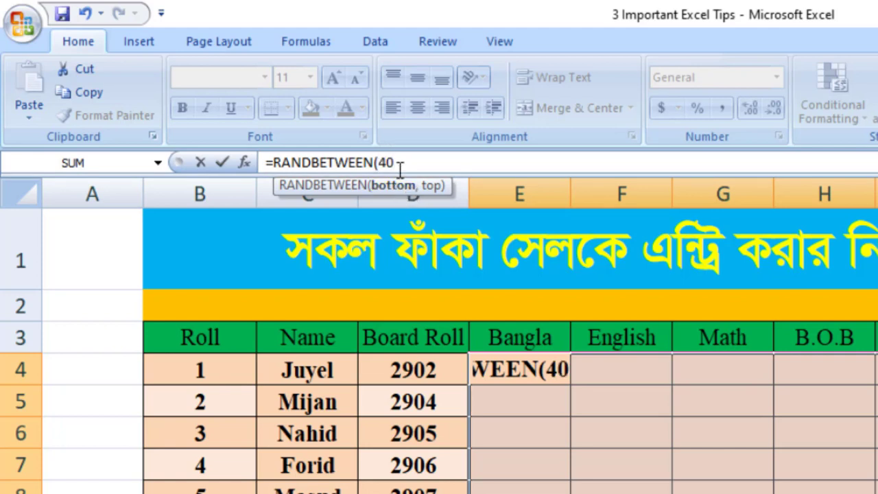
pyautogui.write(',')
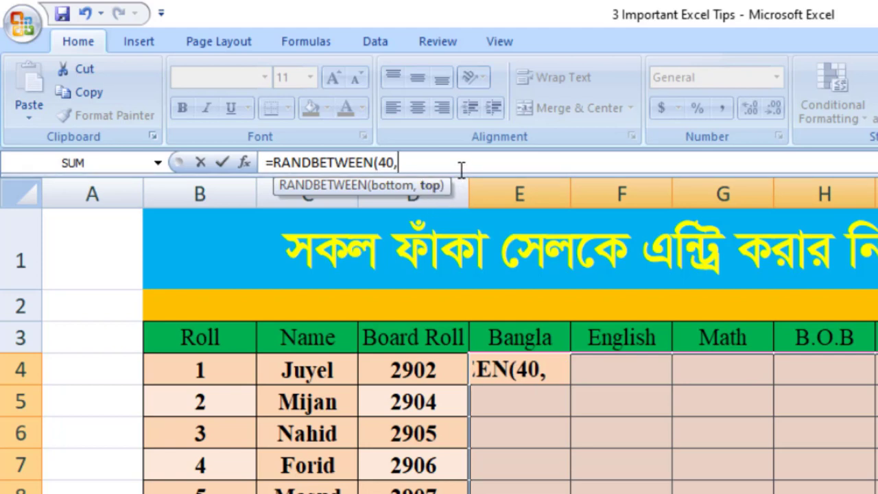
pyautogui.write('99')
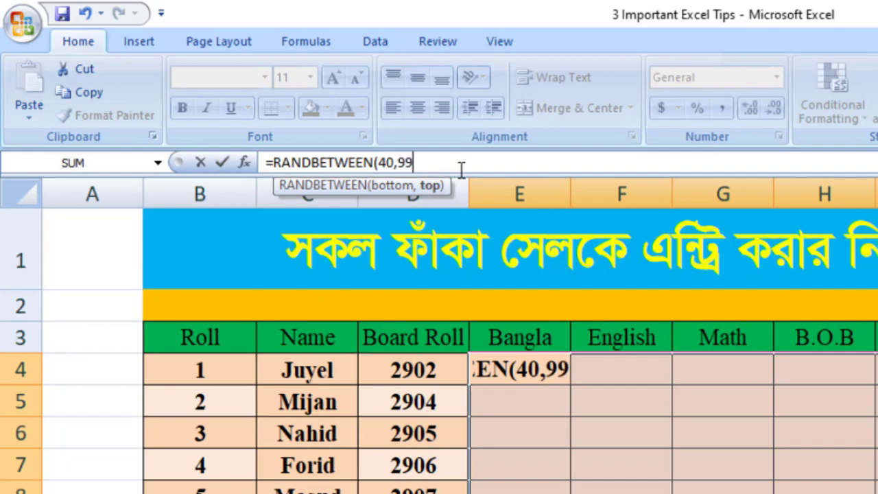
pyautogui.write(')')
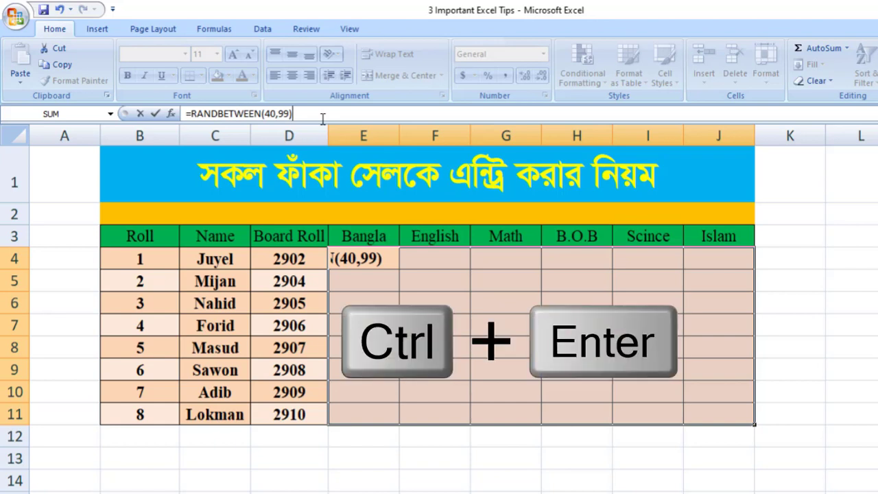
pyautogui.hotkey('ctrl', 'Return')
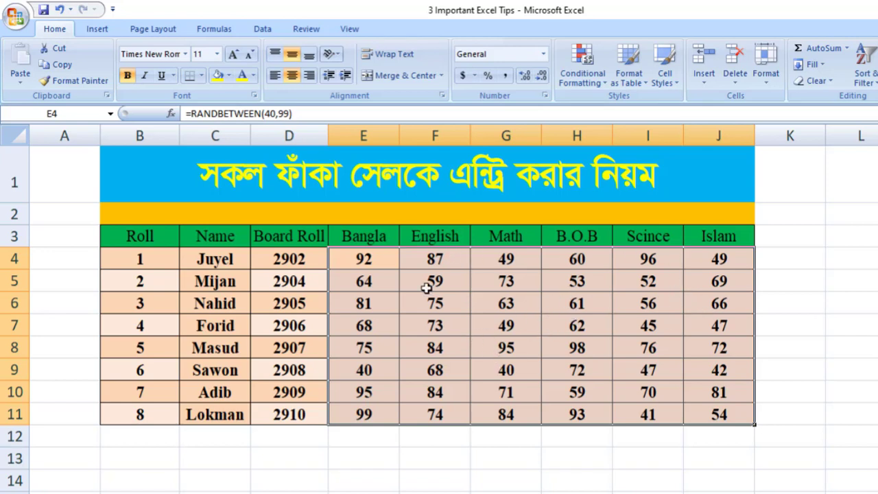
pyautogui.click(662, 349)
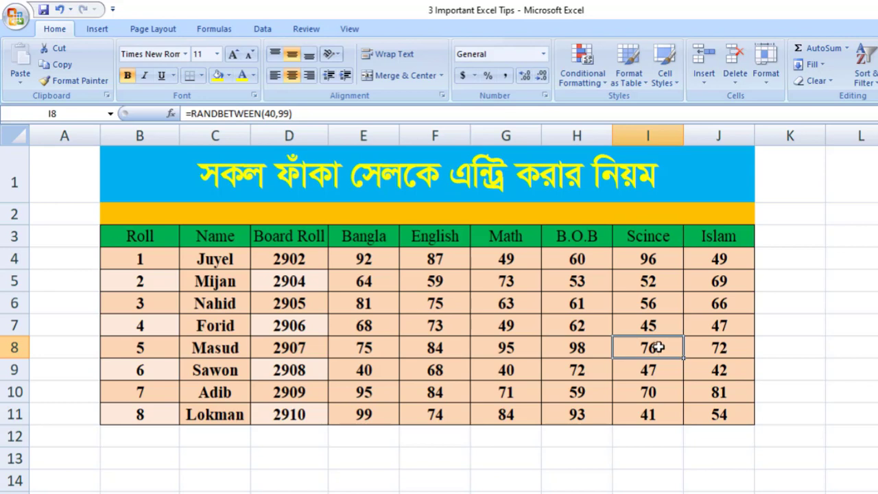
# Enter the formula =SUM(J4+J5) in cell L6 to add the first two Islam marks, and select that cell
pyautogui.click(840, 303)
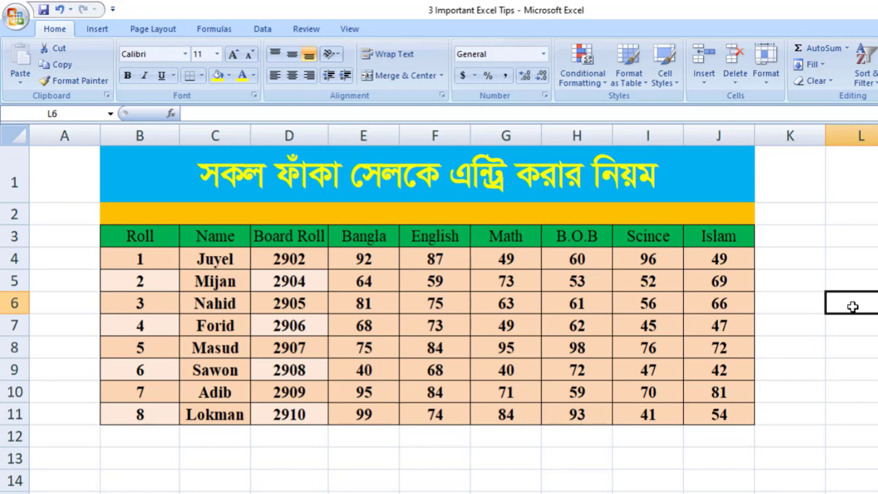
pyautogui.write('=')
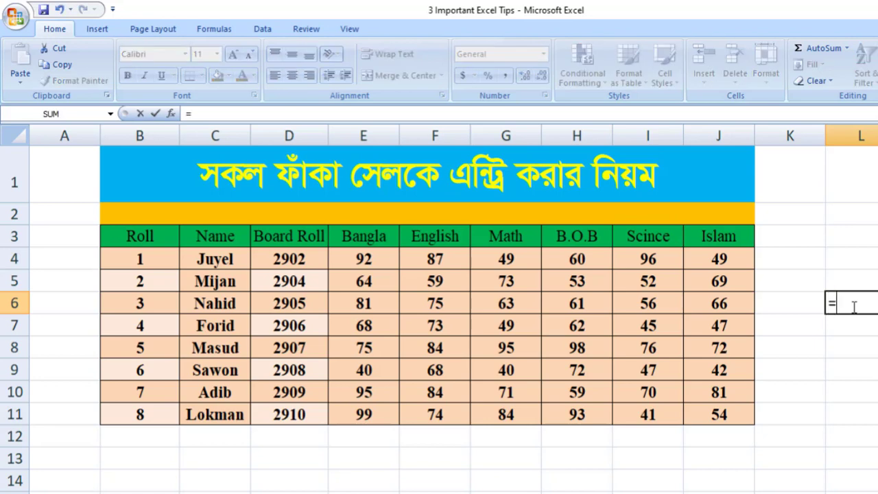
pyautogui.write('Sum')
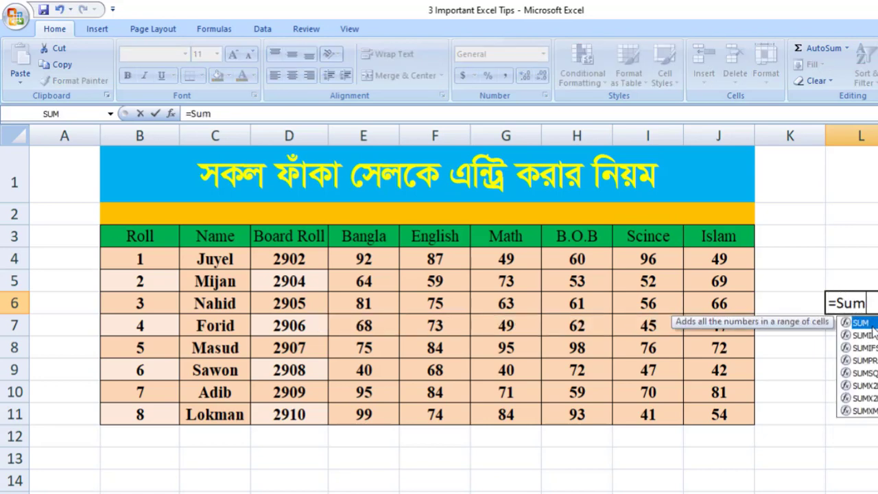
pyautogui.doubleClick(861, 323)
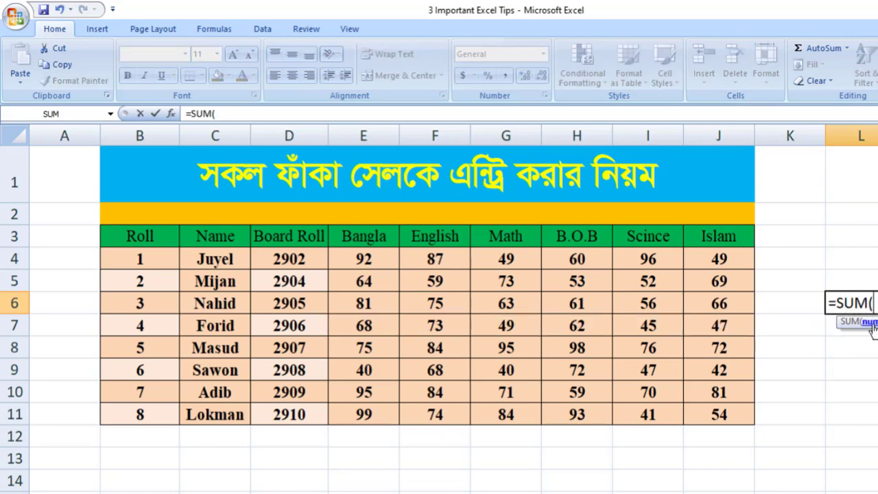
pyautogui.click(724, 259)
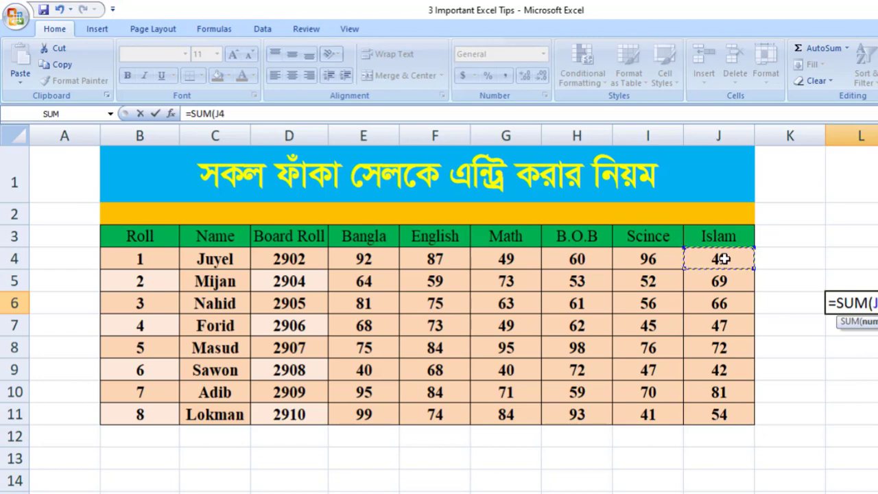
pyautogui.write('+')
pyautogui.click(729, 283)
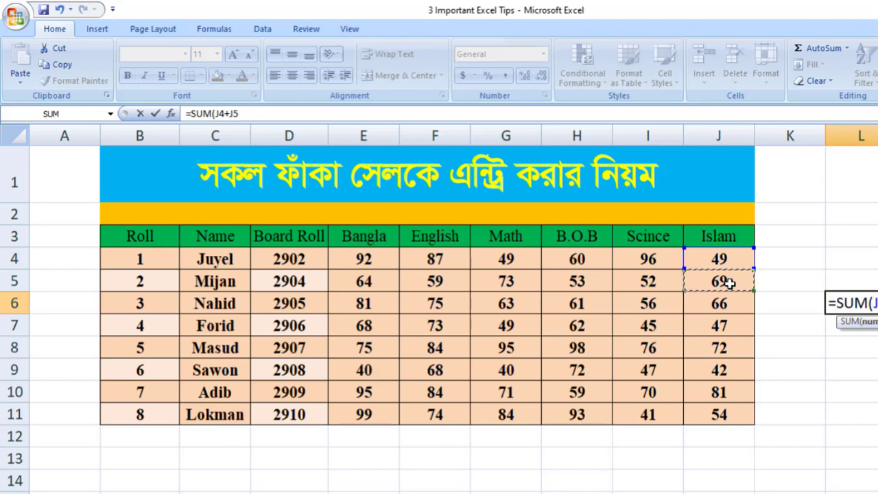
pyautogui.write(')')
pyautogui.press('Return')
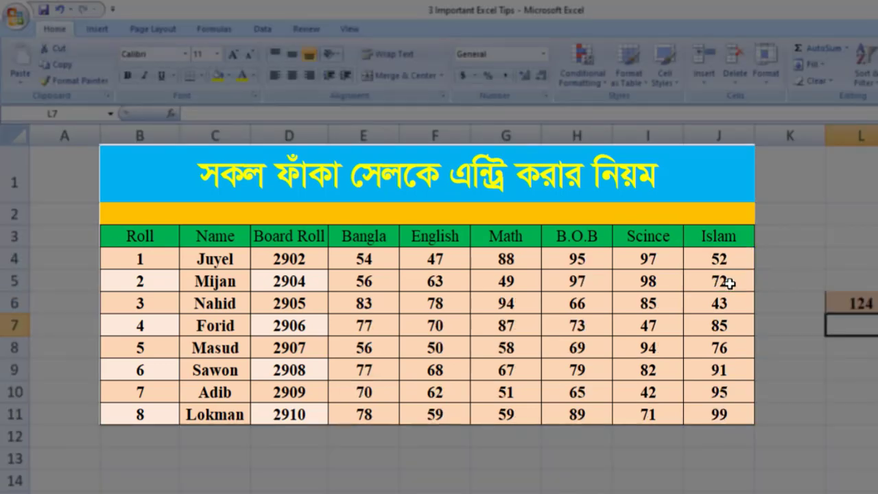
pyautogui.click(863, 305)
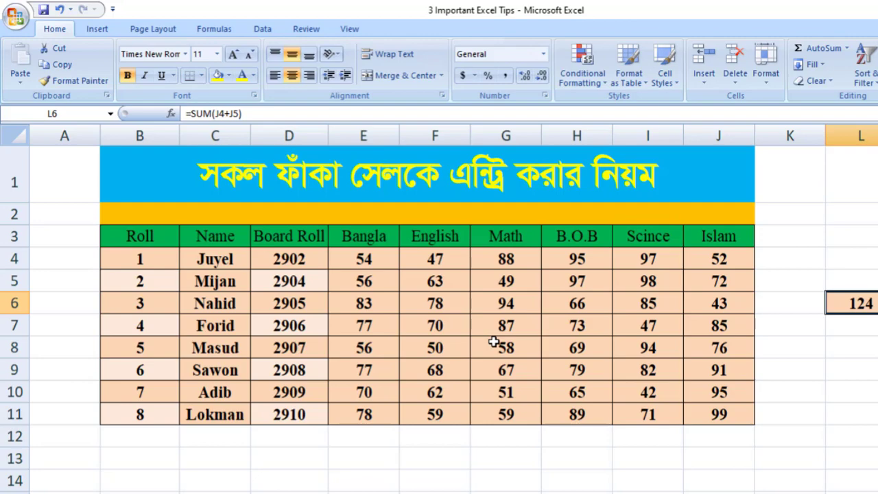
# Undo the last change and convert the RANDBETWEEN formulas in E4:J11 to fixed marks by copying the range and pasting values only over it
pyautogui.hotkey('ctrl', 'z')
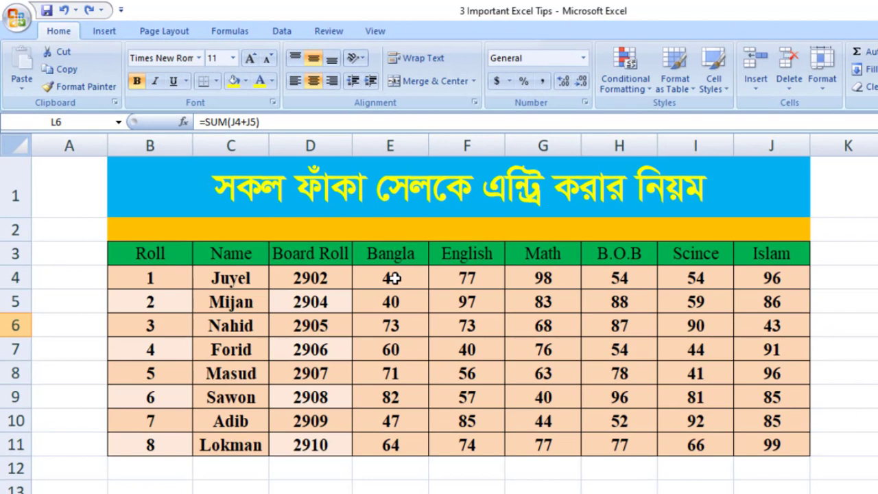
pyautogui.moveTo(392, 277); pyautogui.dragTo(752, 446)
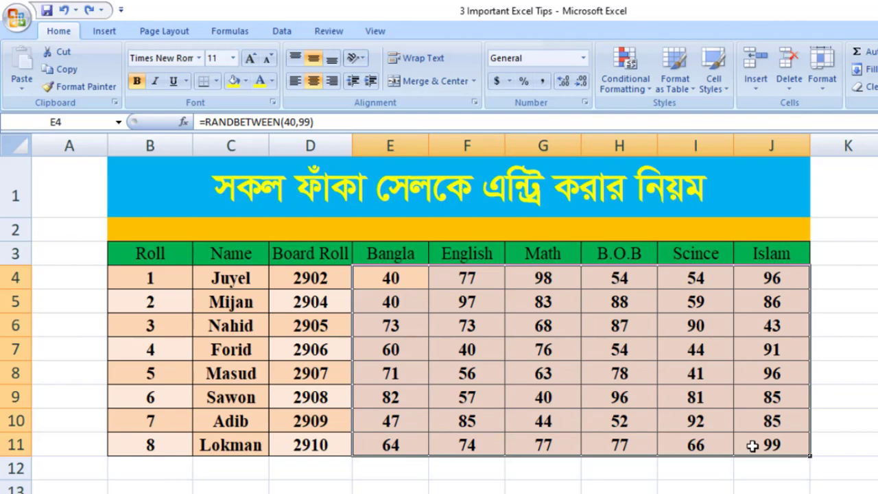
pyautogui.hotkey('ctrl', 'c')
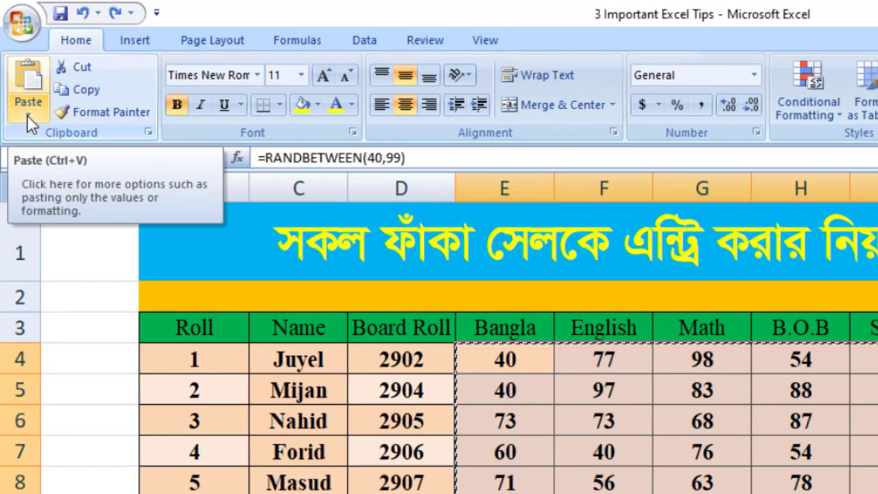
pyautogui.click(28, 115)
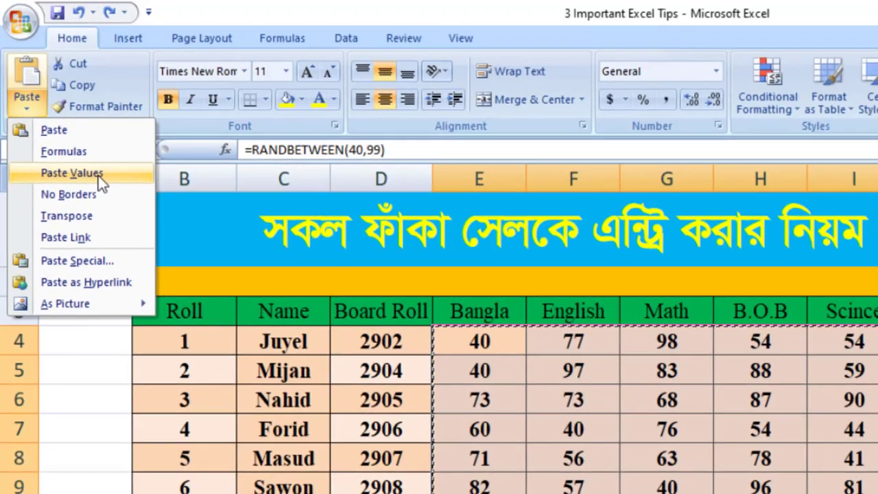
pyautogui.click(103, 183)
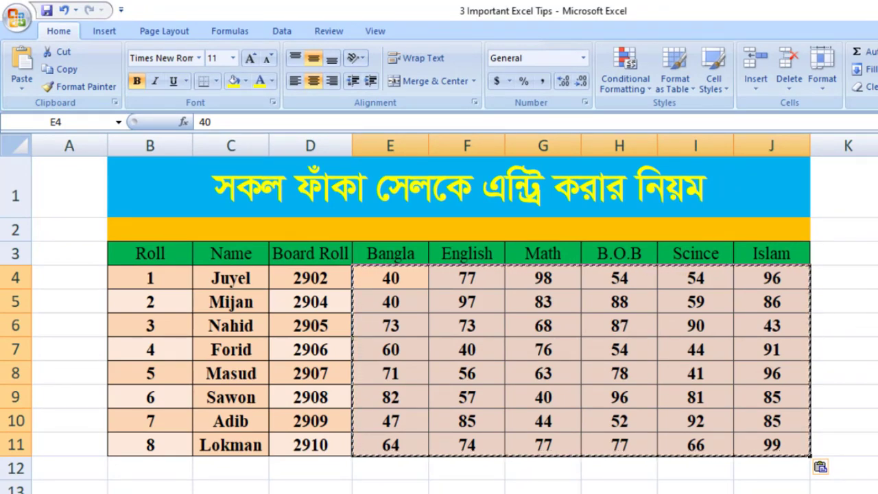
# Enter the formula =SUM(I4+I5) in cell L4 to add the first two Scince marks, and select that cell
pyautogui.click(873, 264)
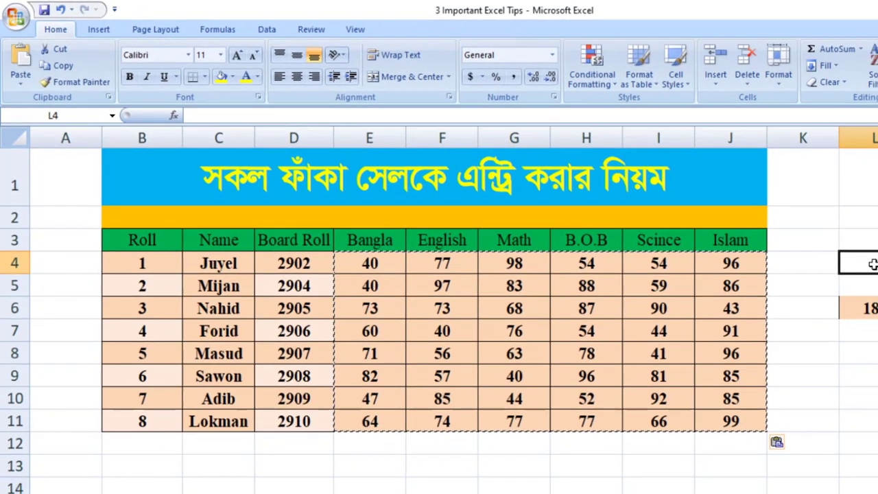
pyautogui.doubleClick(875, 264)
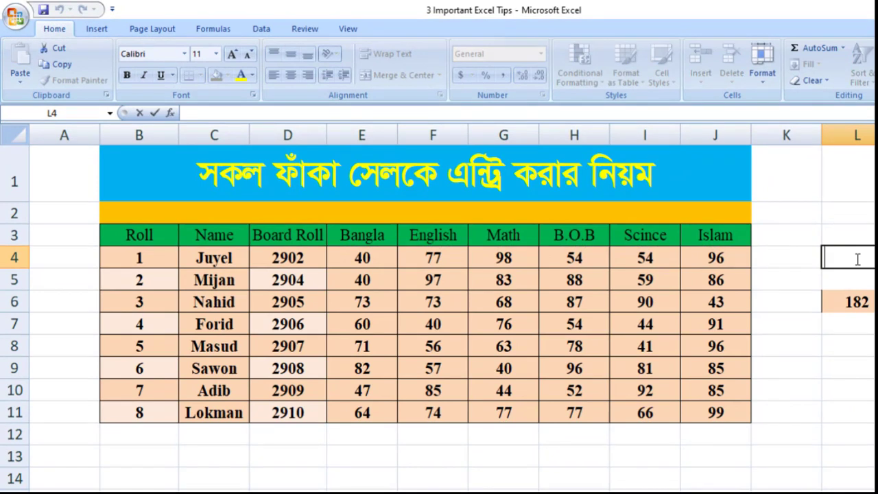
pyautogui.write('=sum')
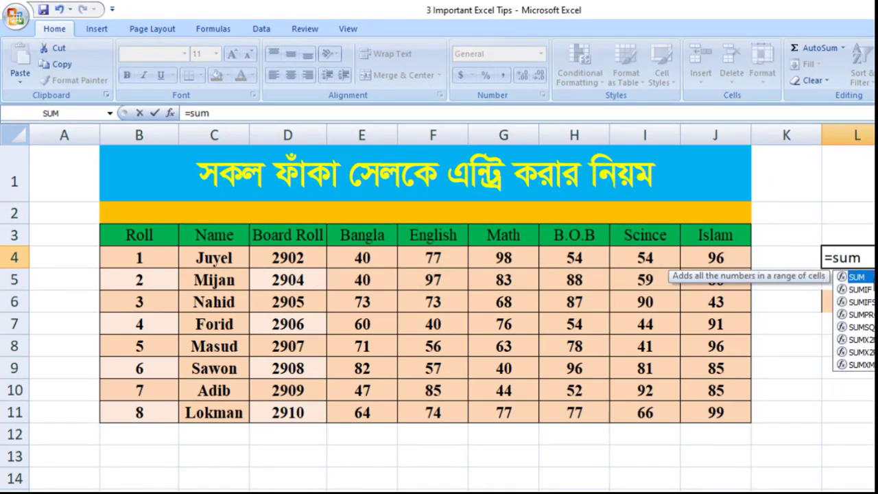
pyautogui.press('Tab')
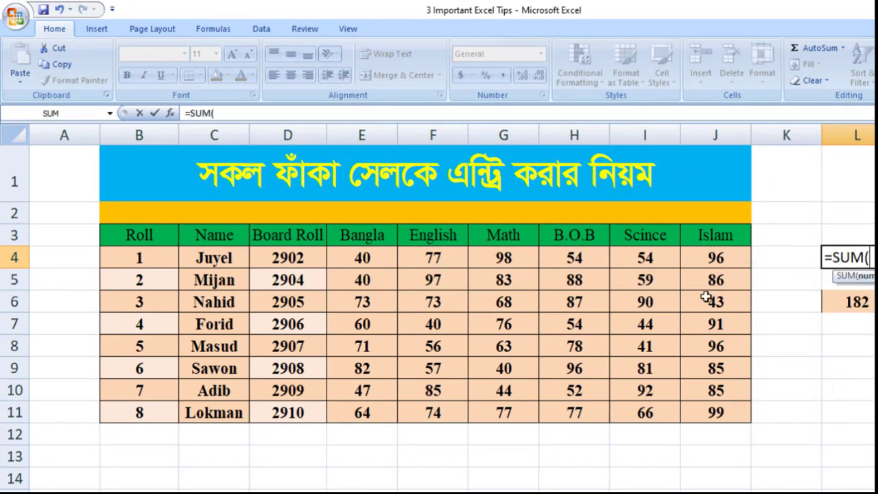
pyautogui.click(652, 257)
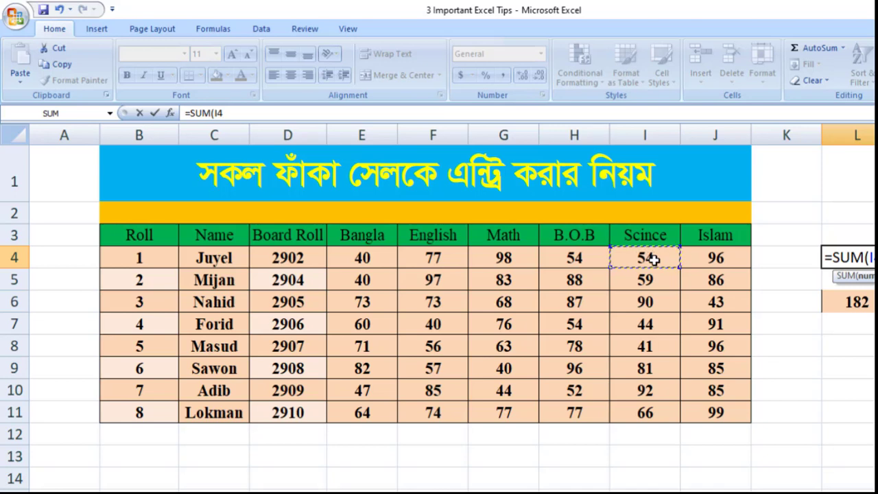
pyautogui.write('+')
pyautogui.click(645, 279)
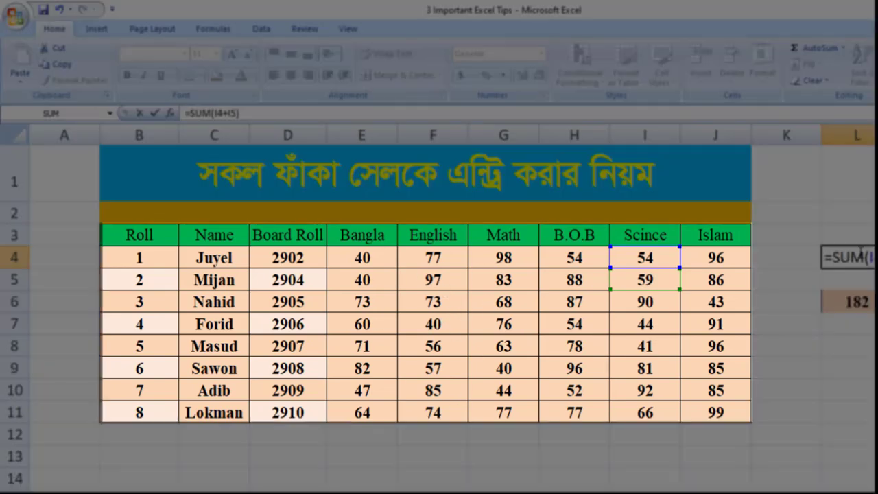
pyautogui.press('Return')
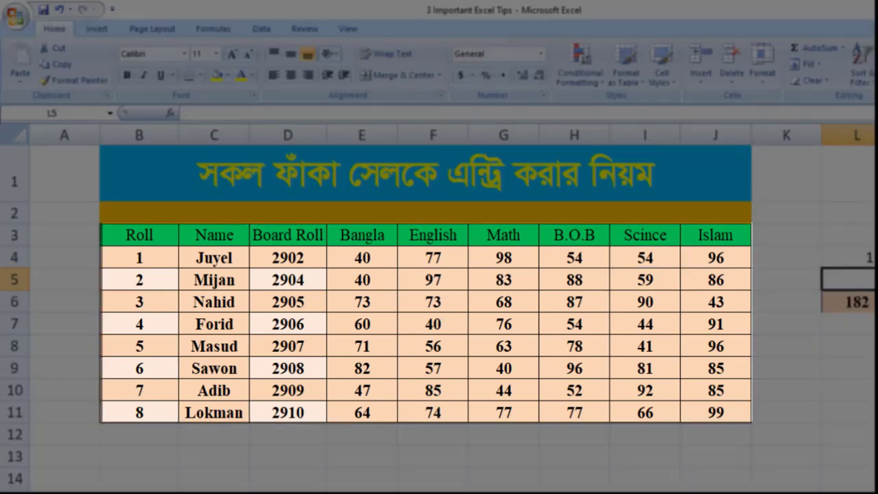
pyautogui.press('Up')
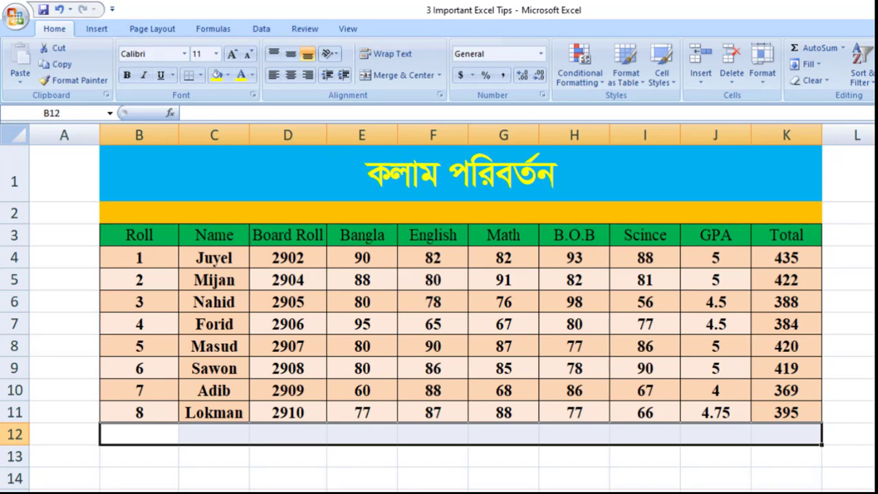
# On the column-change sheet, cut the Total column K3:K11 and insert the cut cells at the GPA column J3:J11
pyautogui.click(574, 492)
pyautogui.click(715, 492)
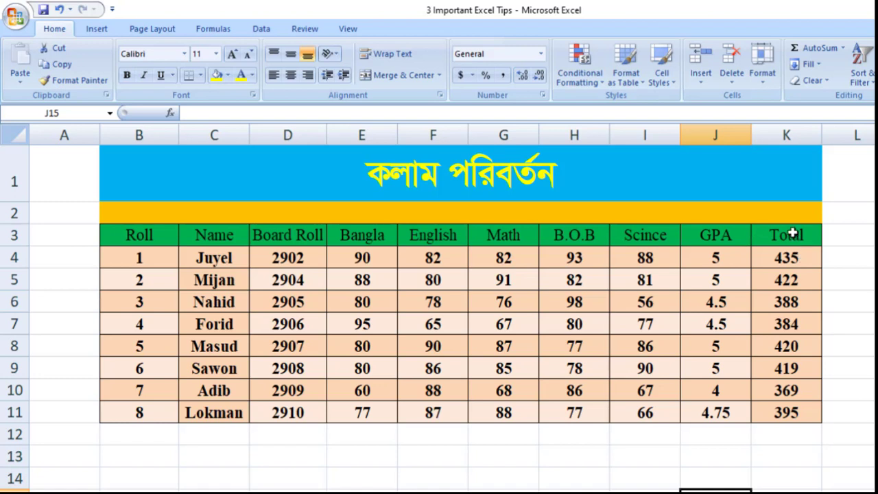
pyautogui.moveTo(792, 234); pyautogui.dragTo(794, 411)
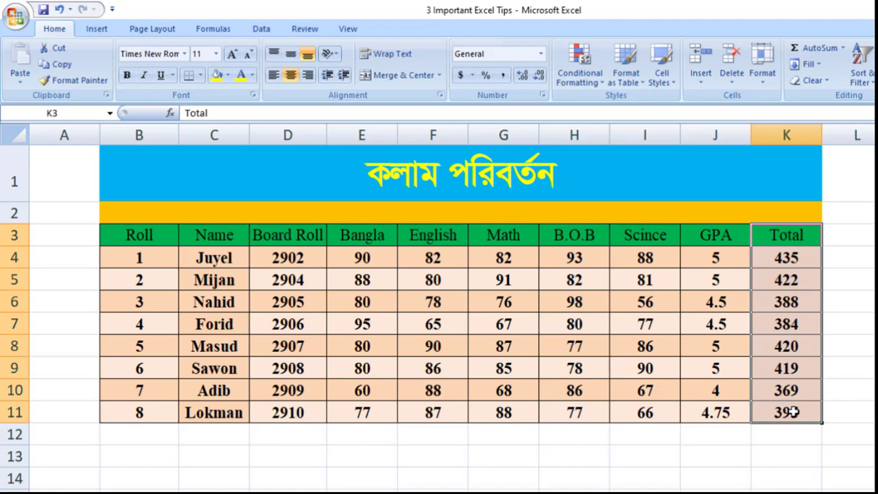
pyautogui.hotkey('ctrl', 'x')
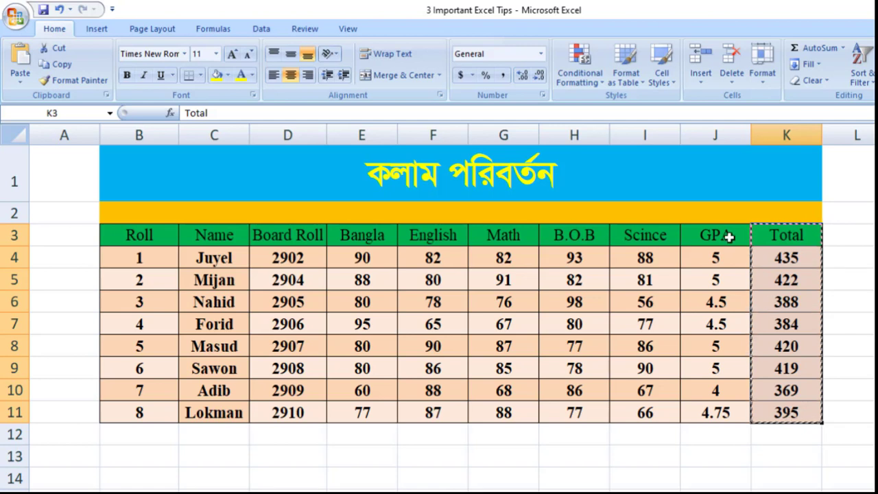
pyautogui.moveTo(729, 236); pyautogui.dragTo(725, 409)
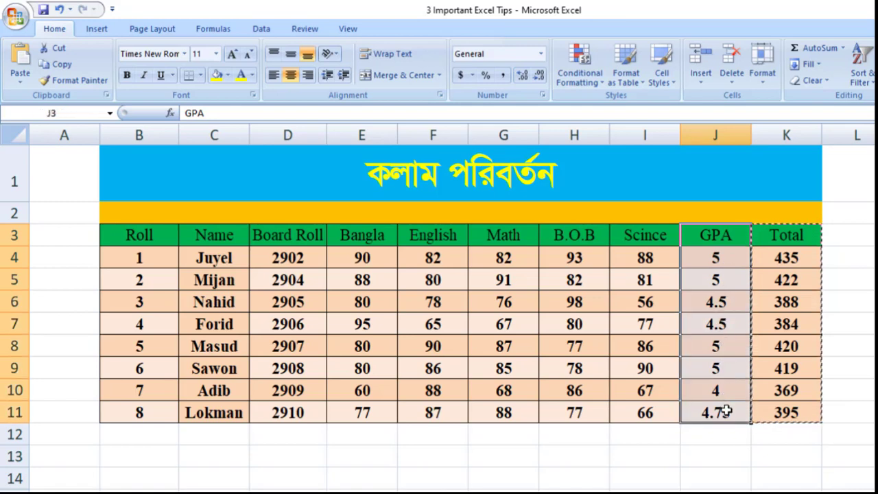
pyautogui.hotkey('ctrl', 'shift', '=')
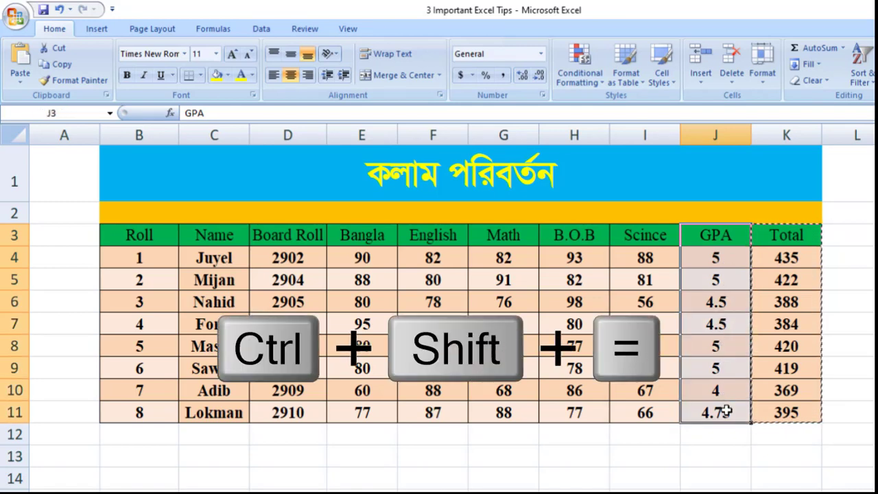